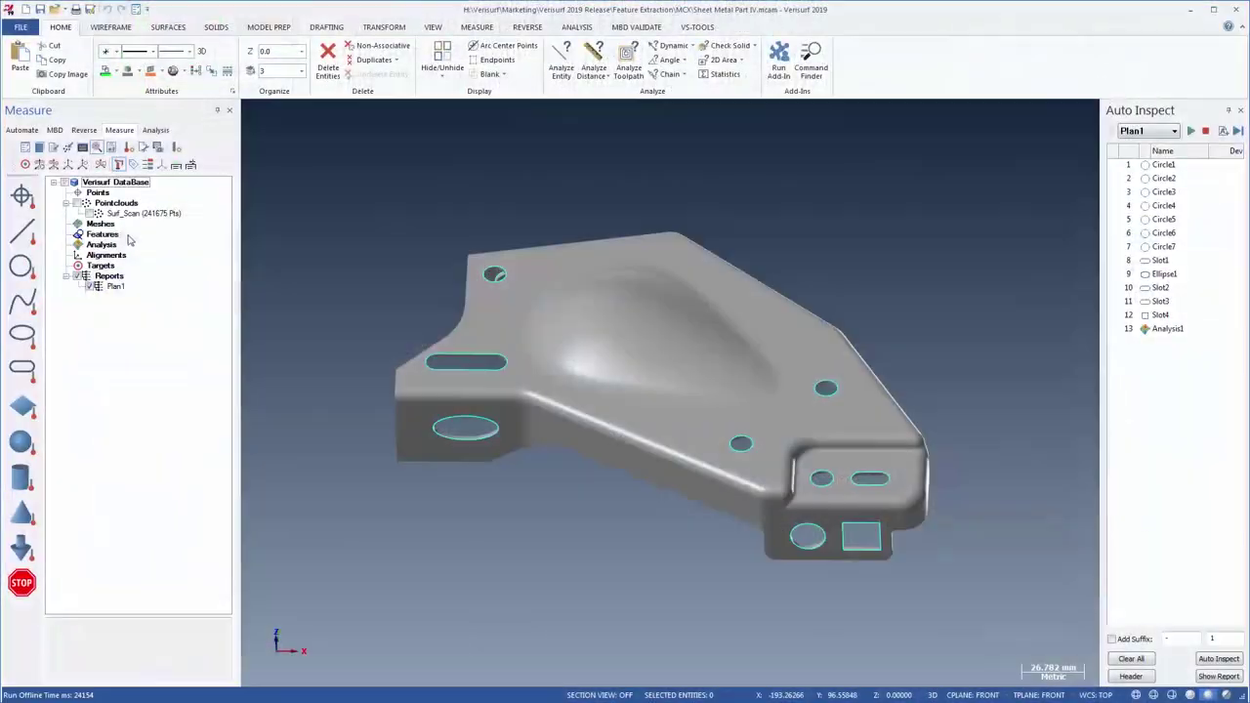
- Show the Surf_Scan cloud, run Auto Inspect, and run the ALIGNMENT plan on B_PILLAR
click(89, 213)
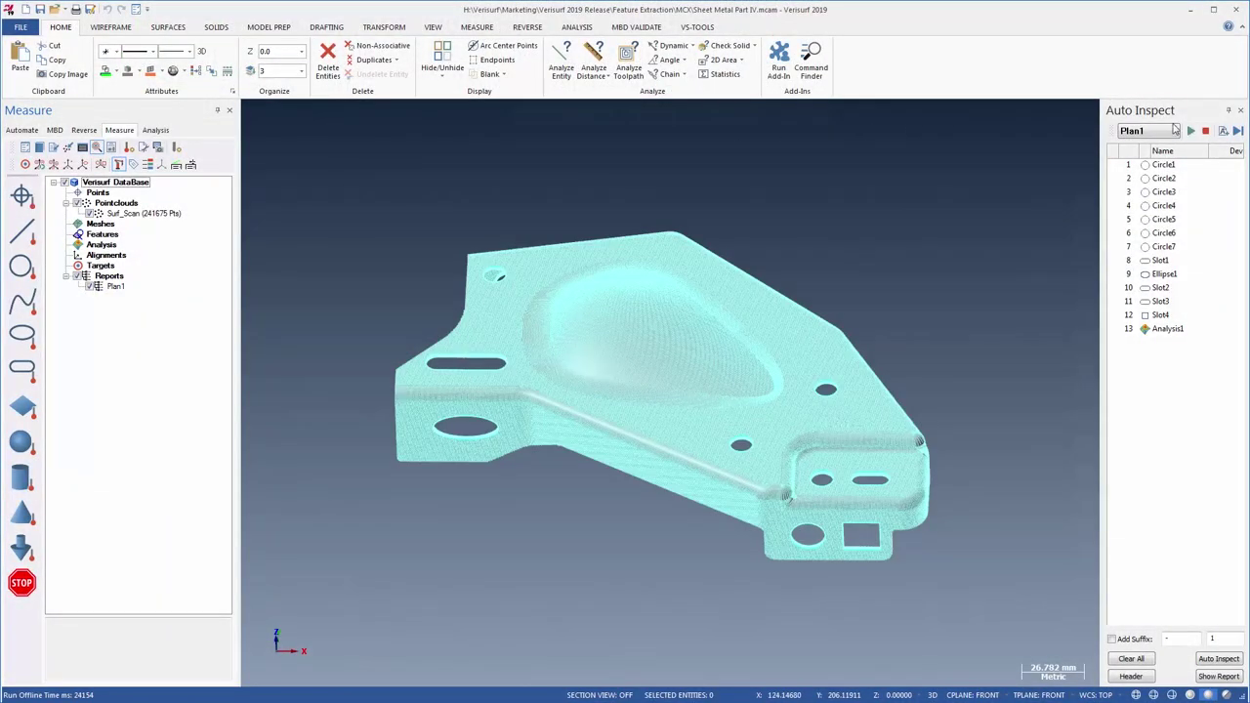
click(1238, 129)
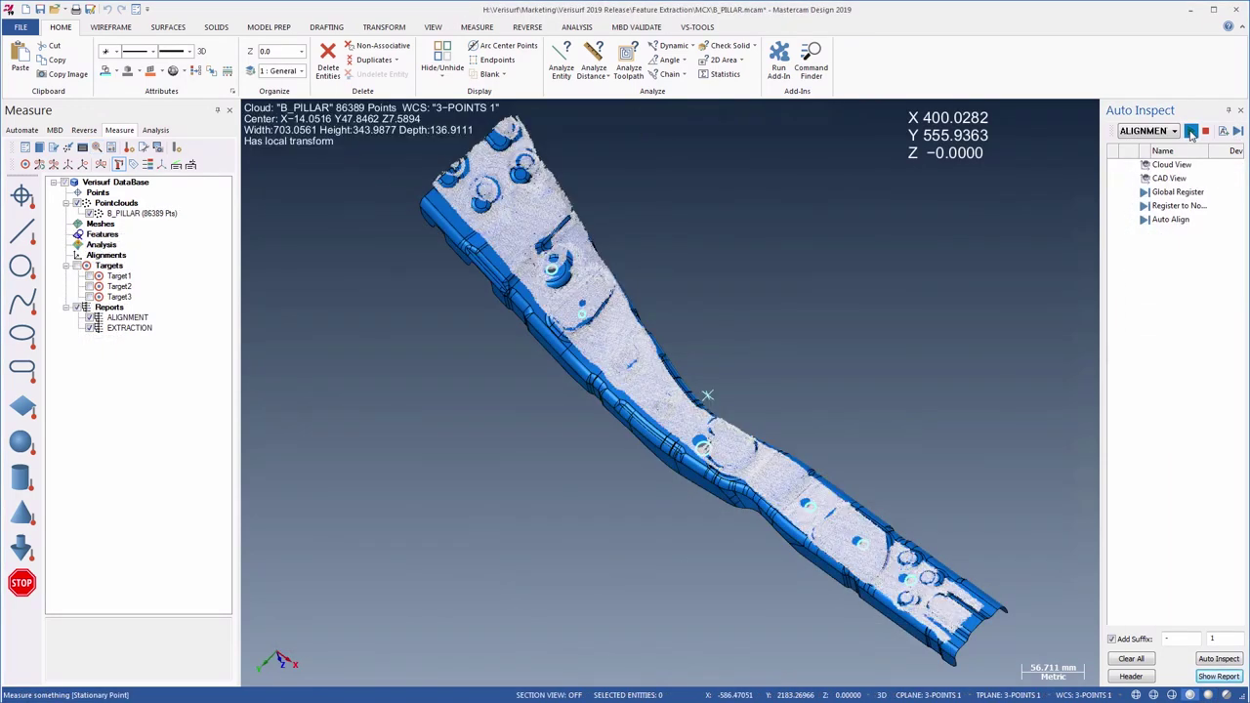
click(1192, 133)
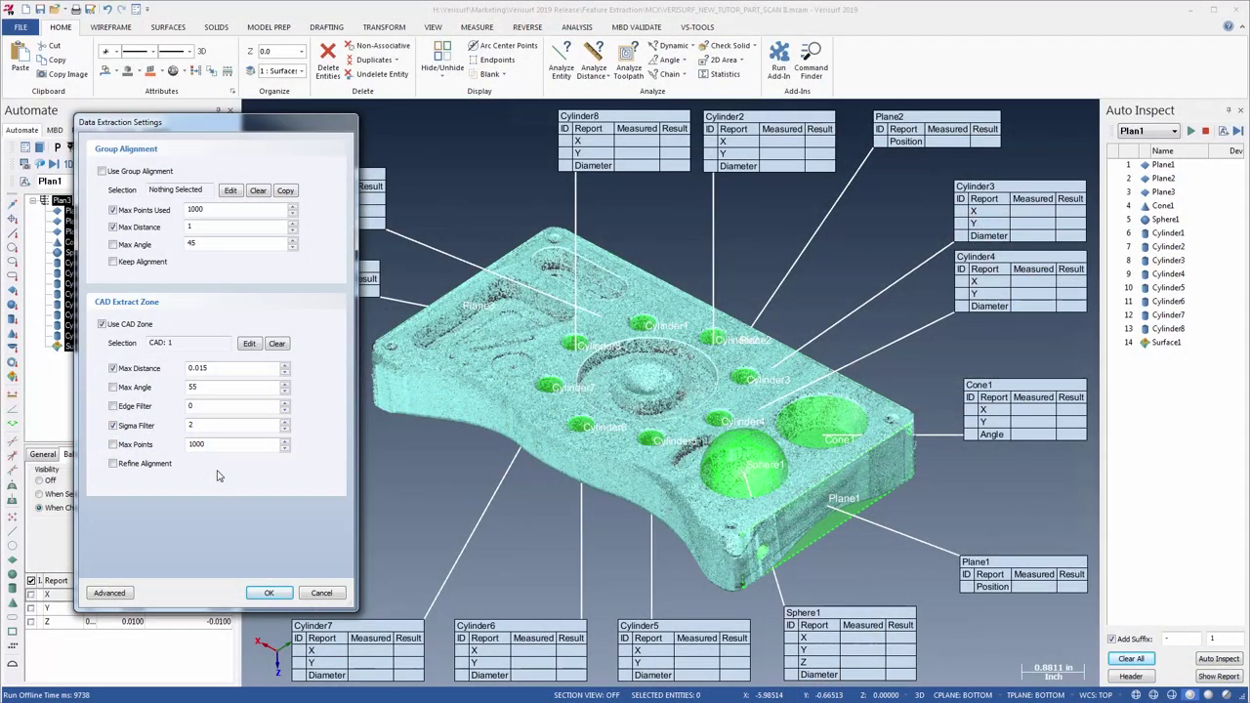
- Enable Edge Filter in the Data Extraction Settings and apply them
click(204, 425)
click(113, 407)
click(207, 405)
click(221, 371)
click(264, 593)
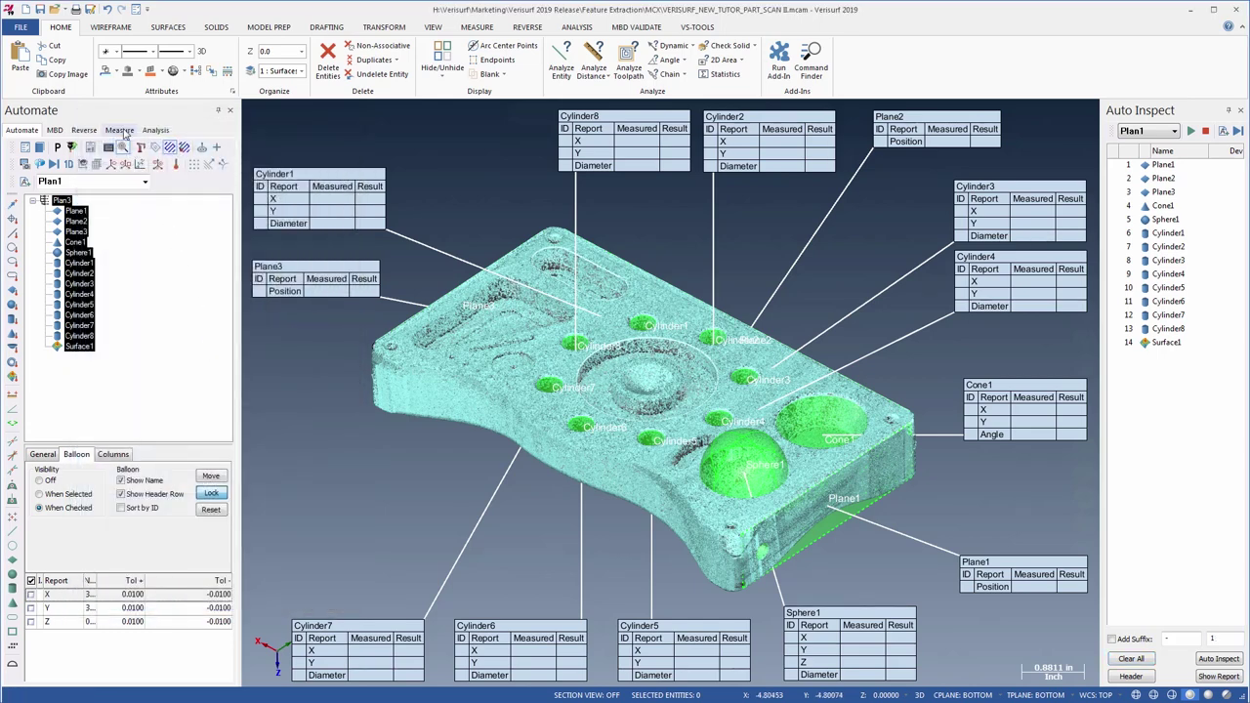
- Run the block inspection offline for Pass balloons, then hide the Cloud1_copy point cloud
click(120, 130)
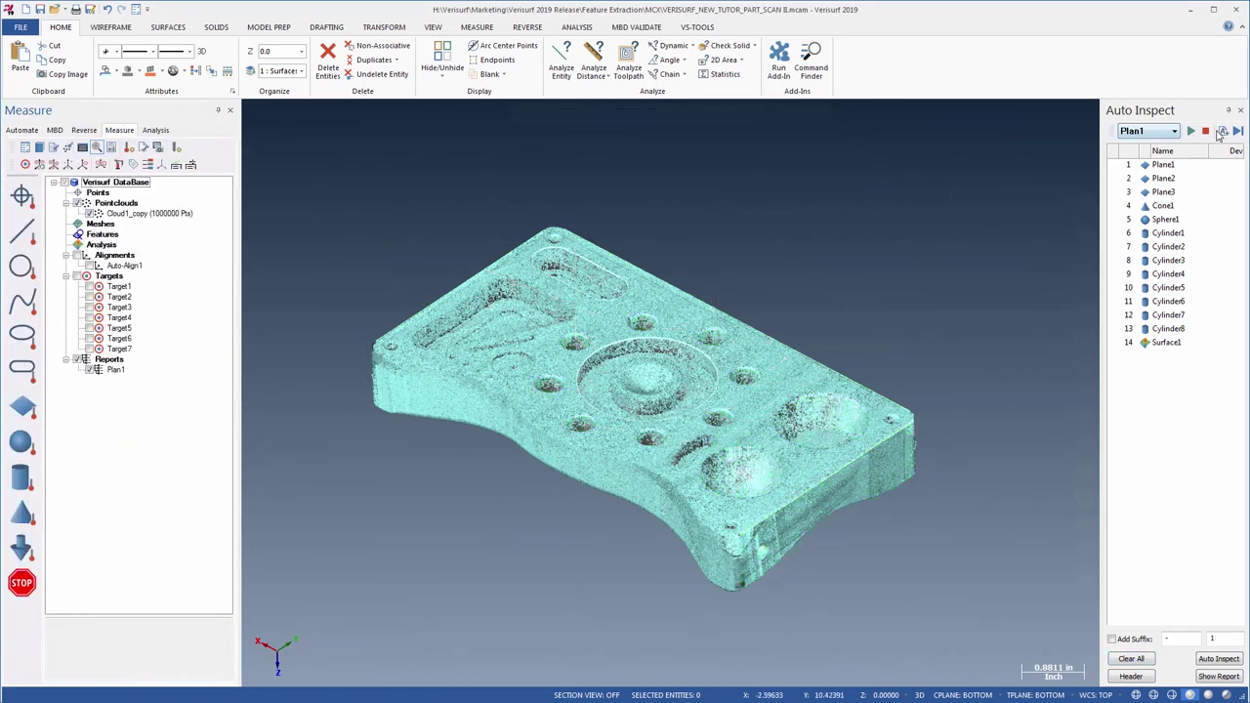
click(1238, 130)
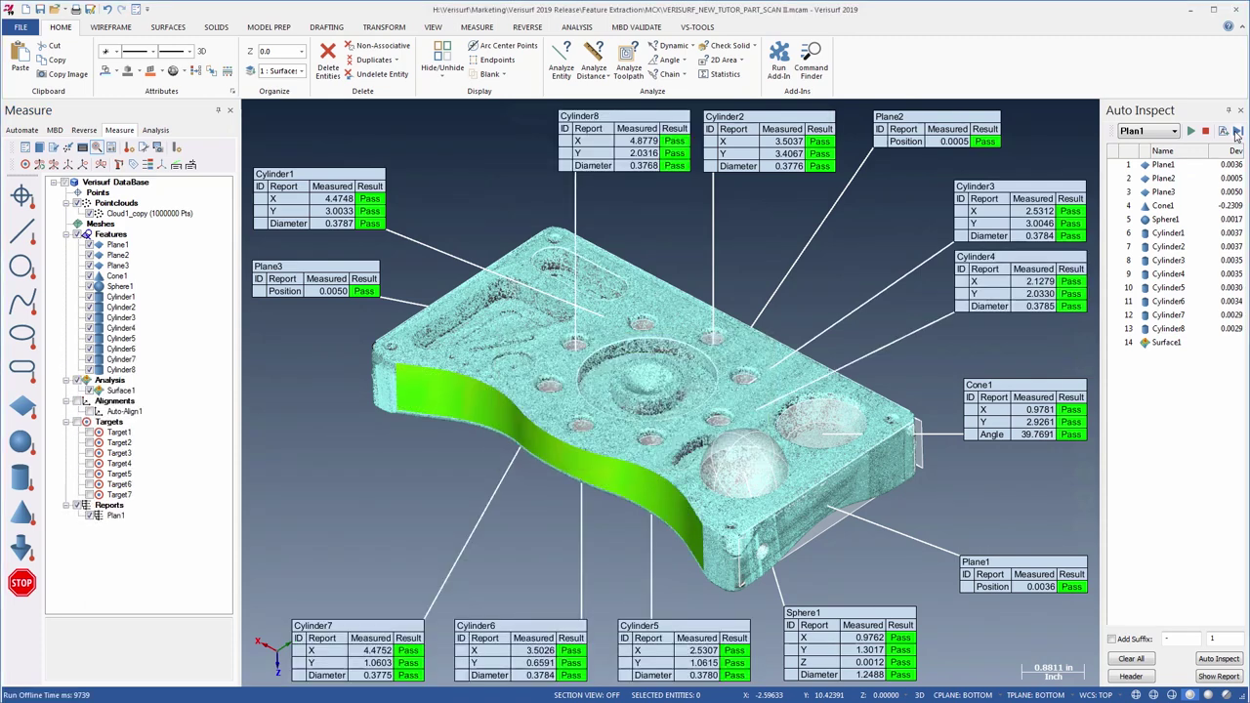
click(94, 214)
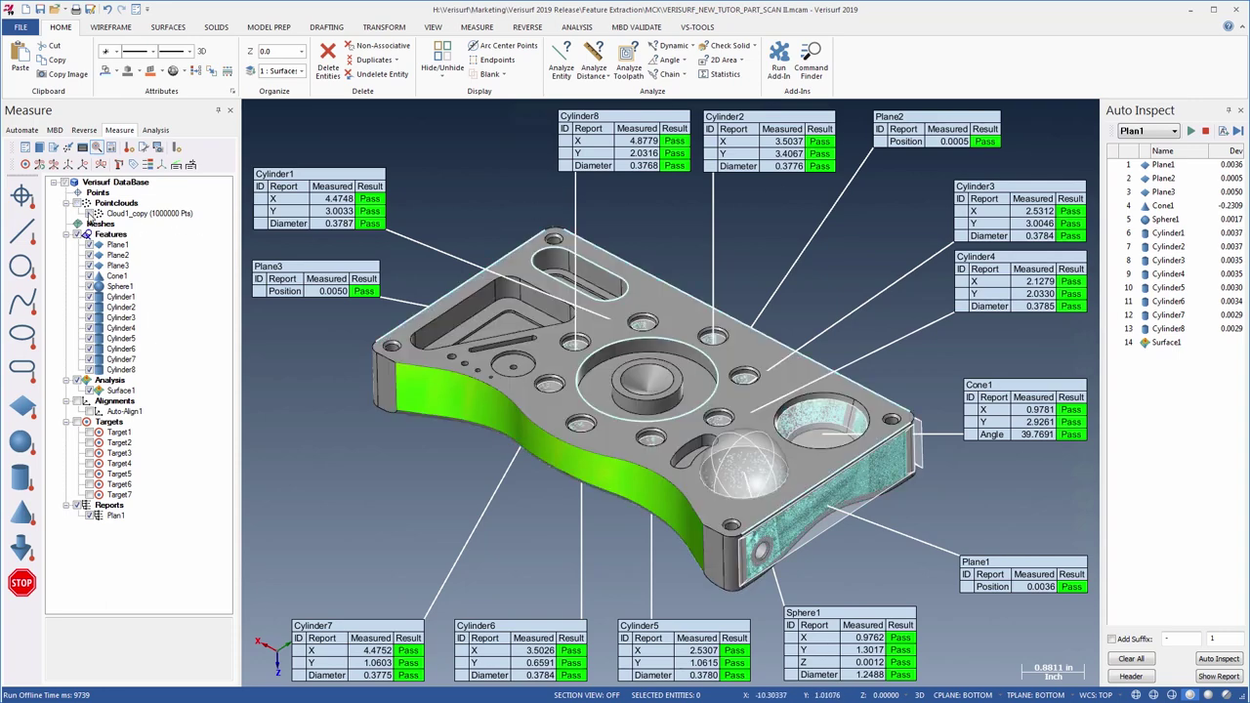
click(77, 234)
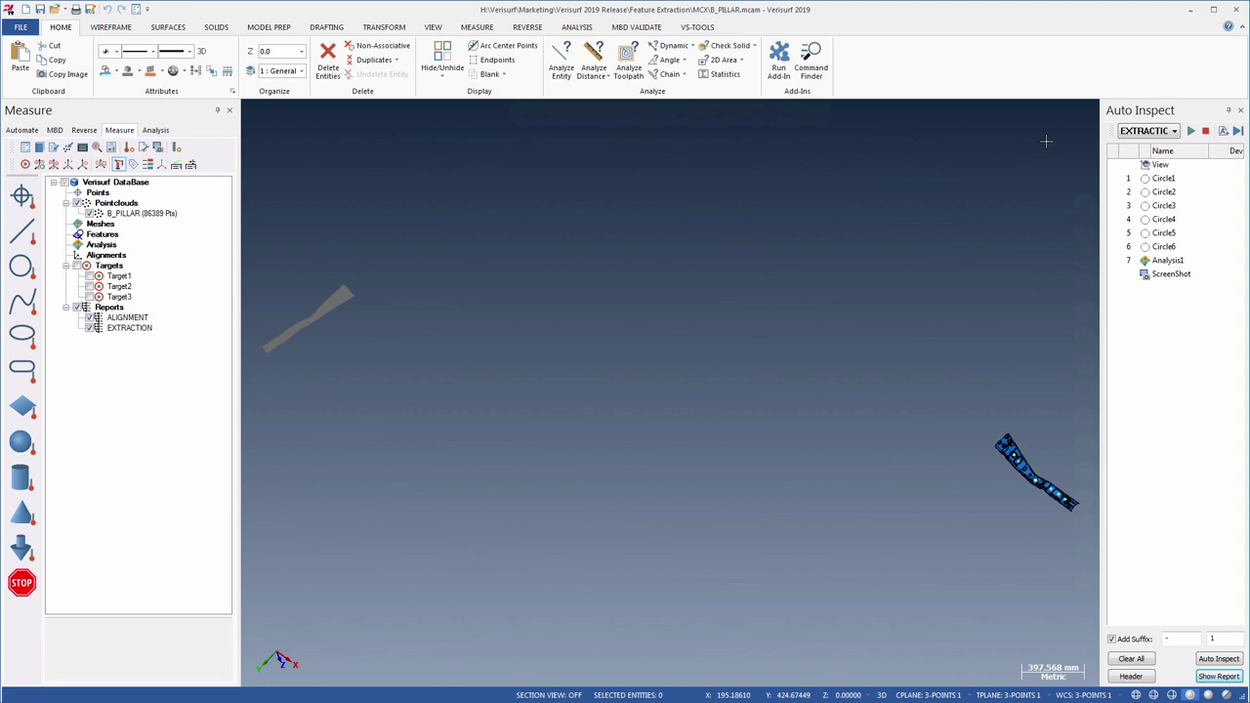
- Run the ALIGNMENT plan on the B_PILLAR cloud and accept the Auto-Align1 result
click(1172, 132)
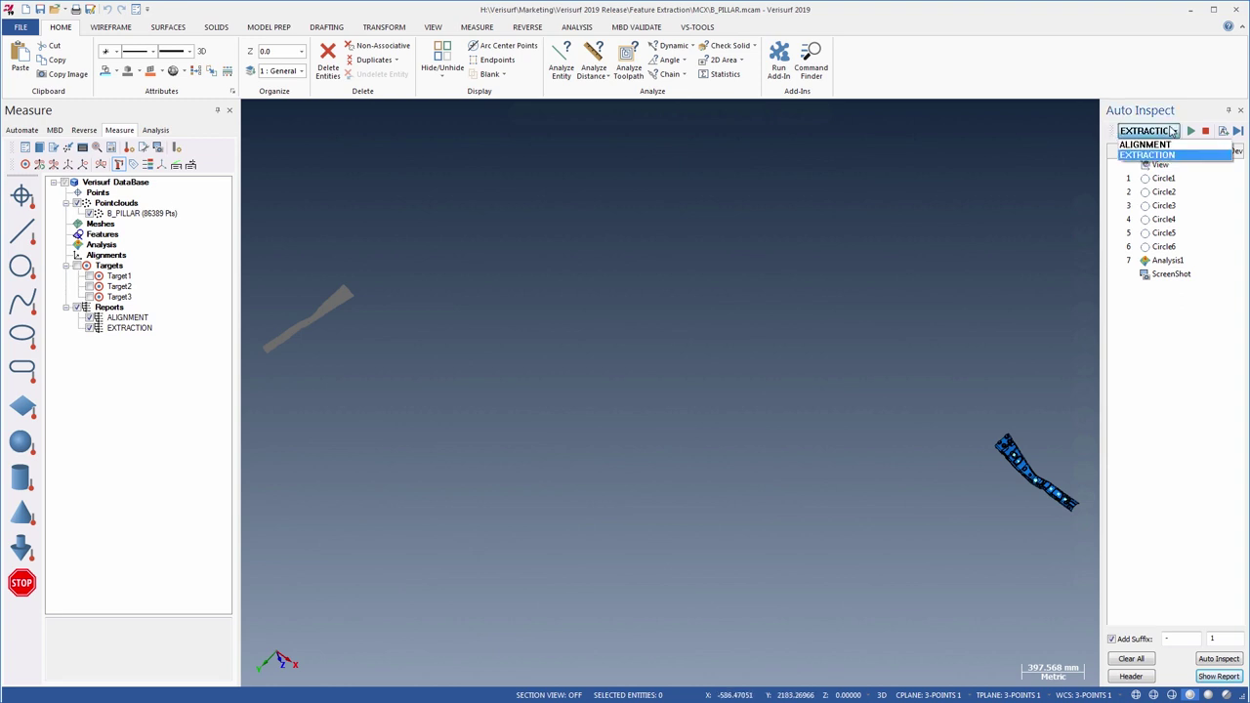
click(1173, 143)
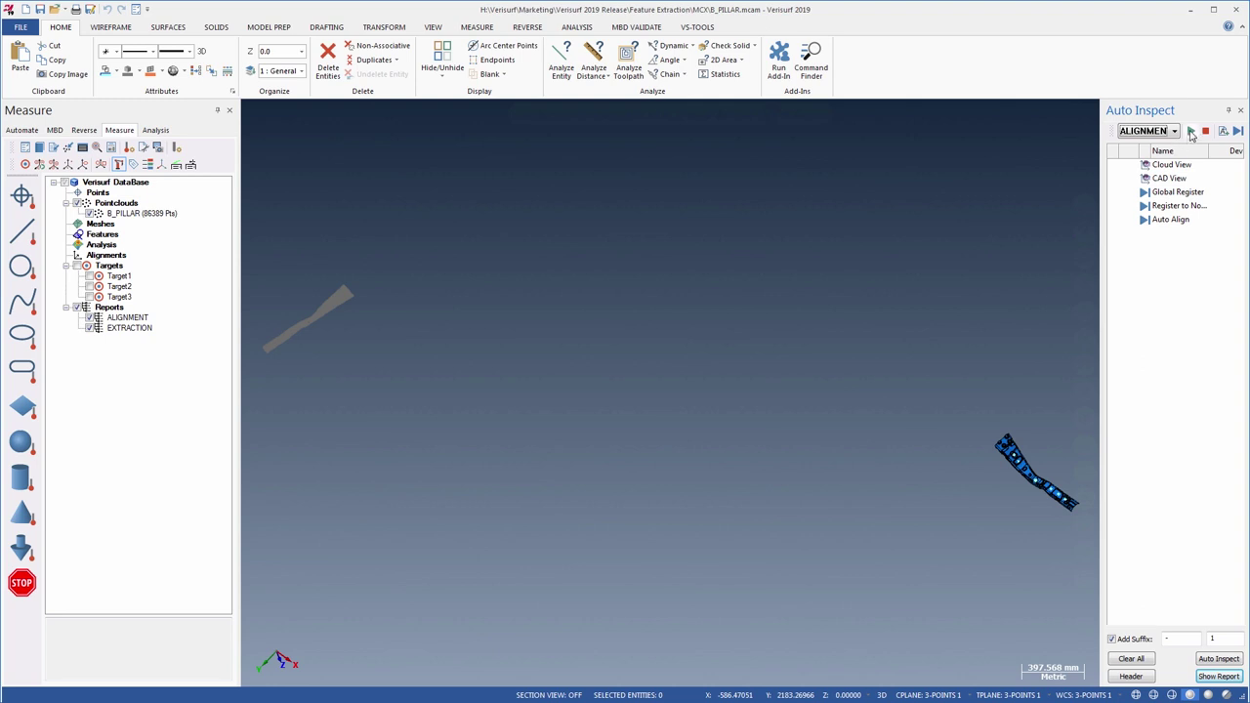
click(1191, 131)
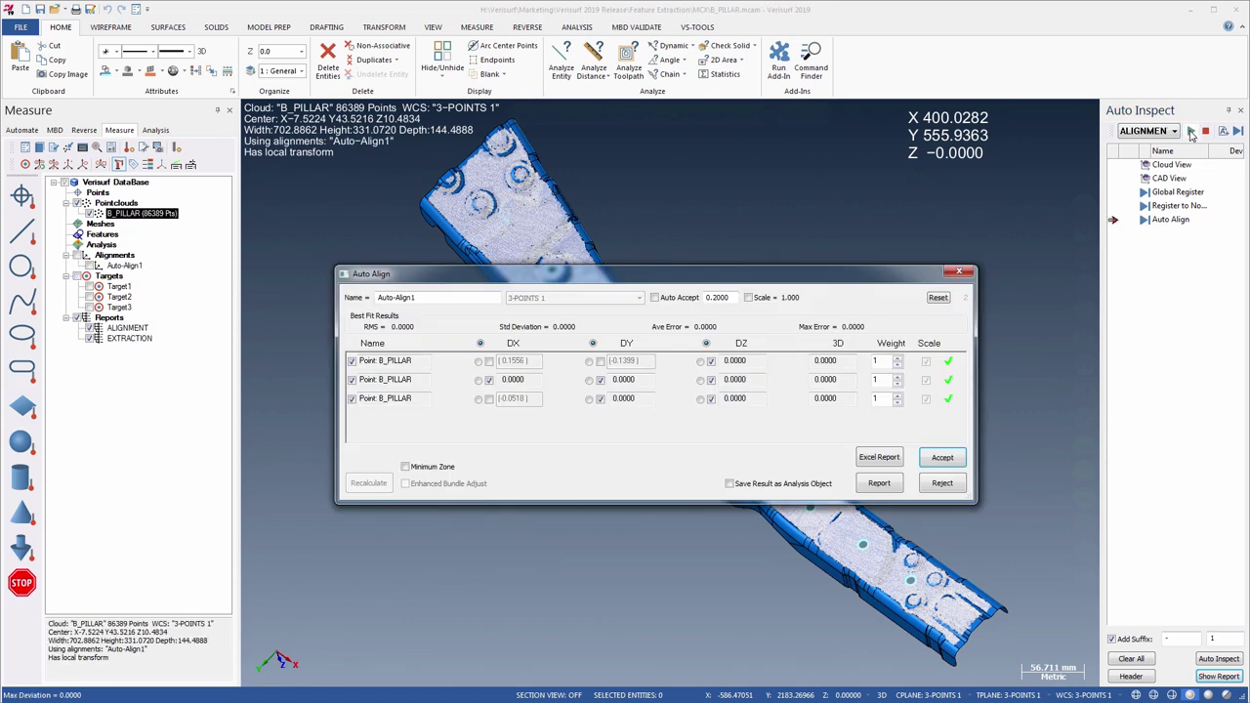
click(943, 459)
- Run the EXTRACTION plan offline to extract Circle1–Circle6 and show their result balloons
click(1172, 132)
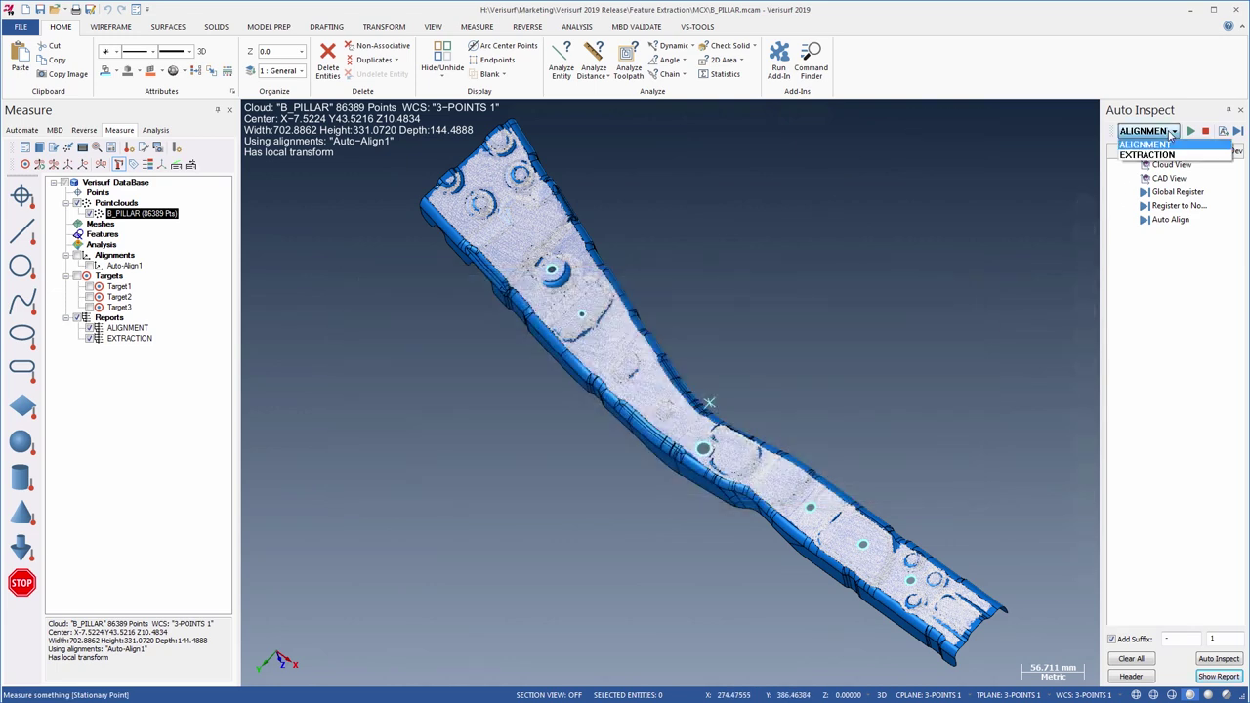
click(1182, 154)
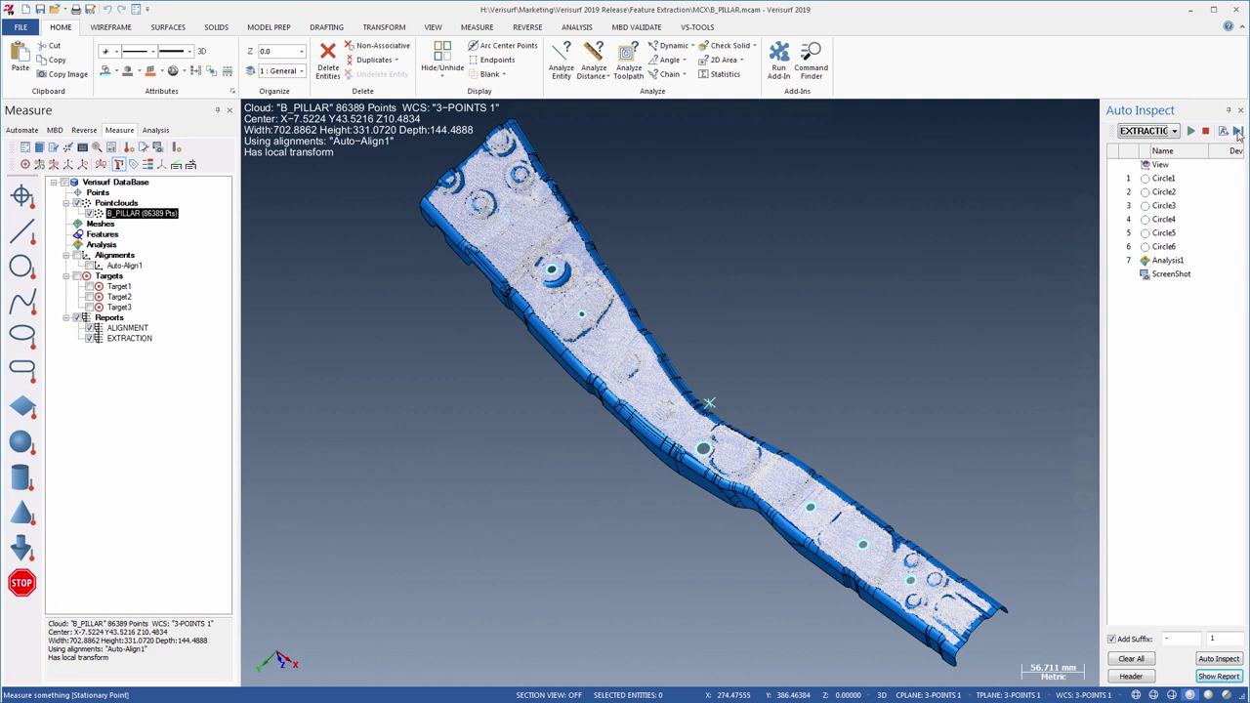
click(1238, 131)
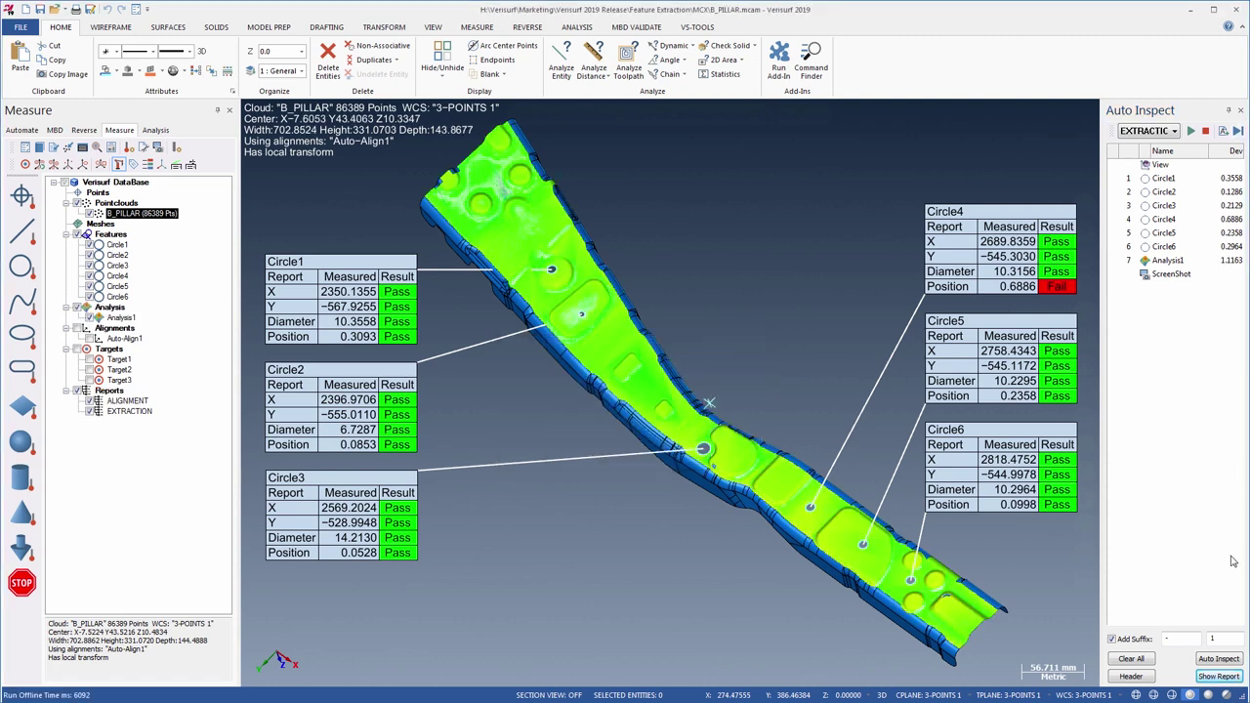
- Open the B Pillar HTML inspection report in Chrome and scroll through the circle results
click(1216, 676)
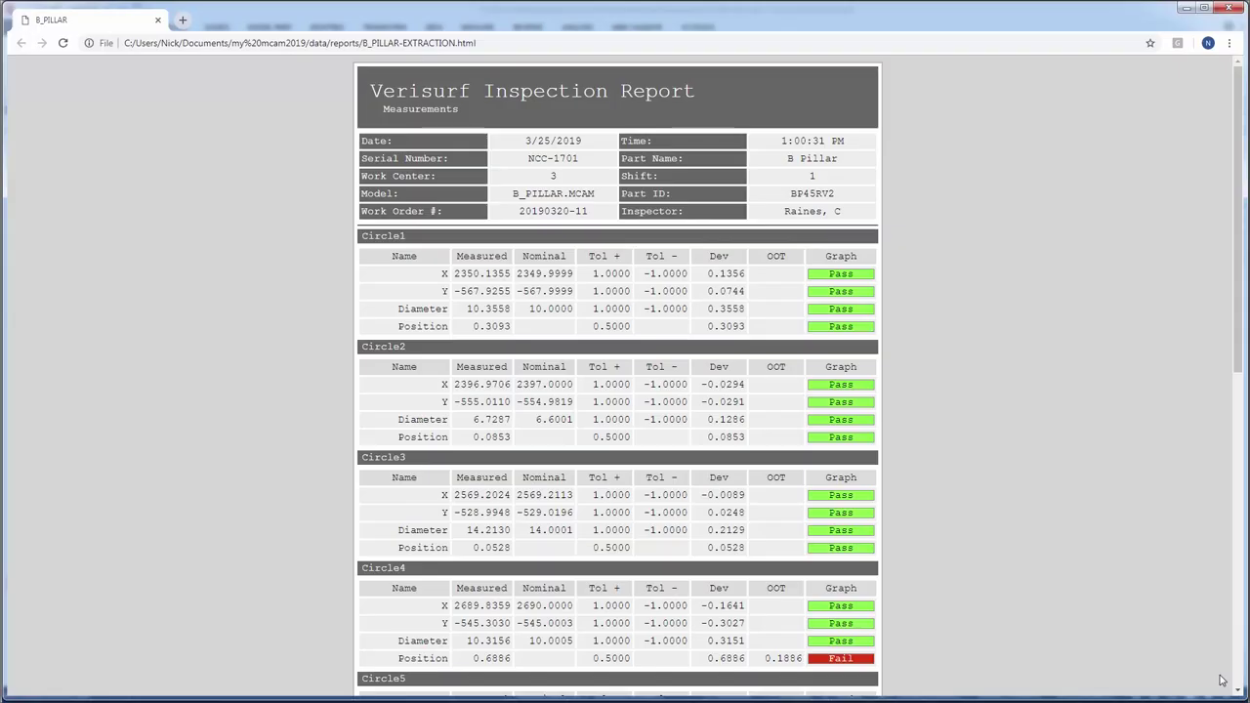
scroll(1241, 676, down, 10)
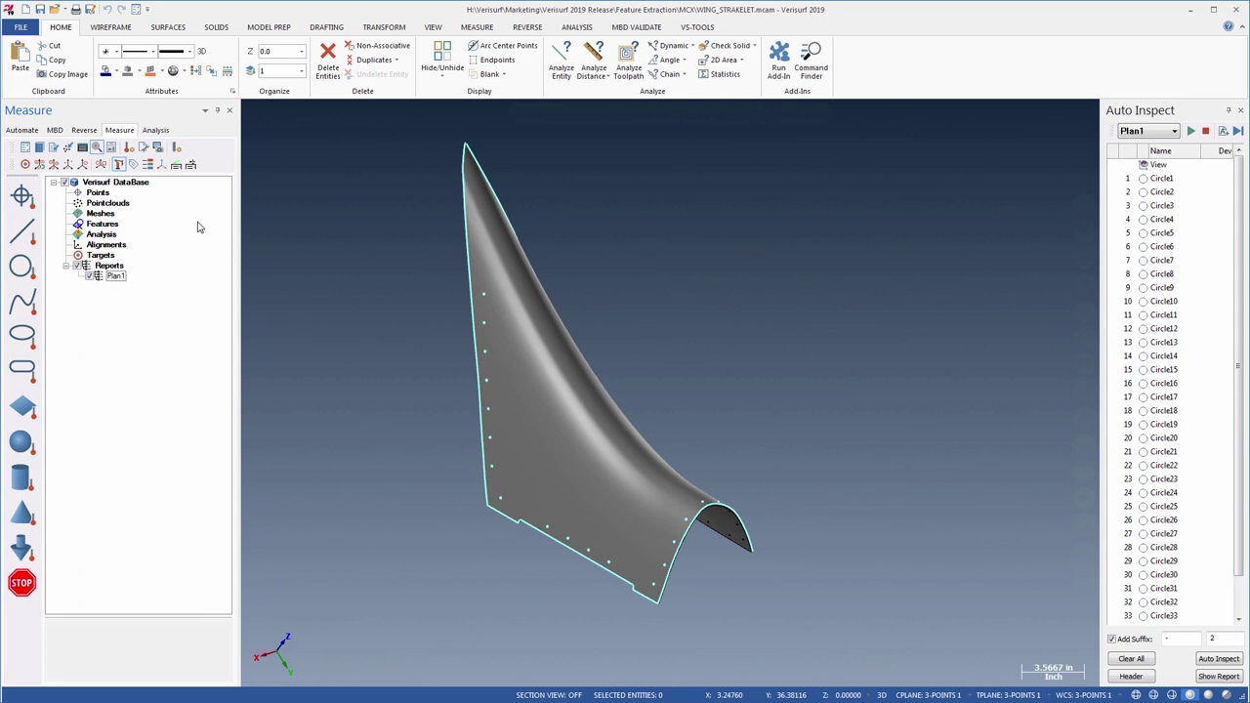
- Clear the Plan1 balloons, import Straklet.csv as a point cloud, and run the plan offline from View
click(121, 277)
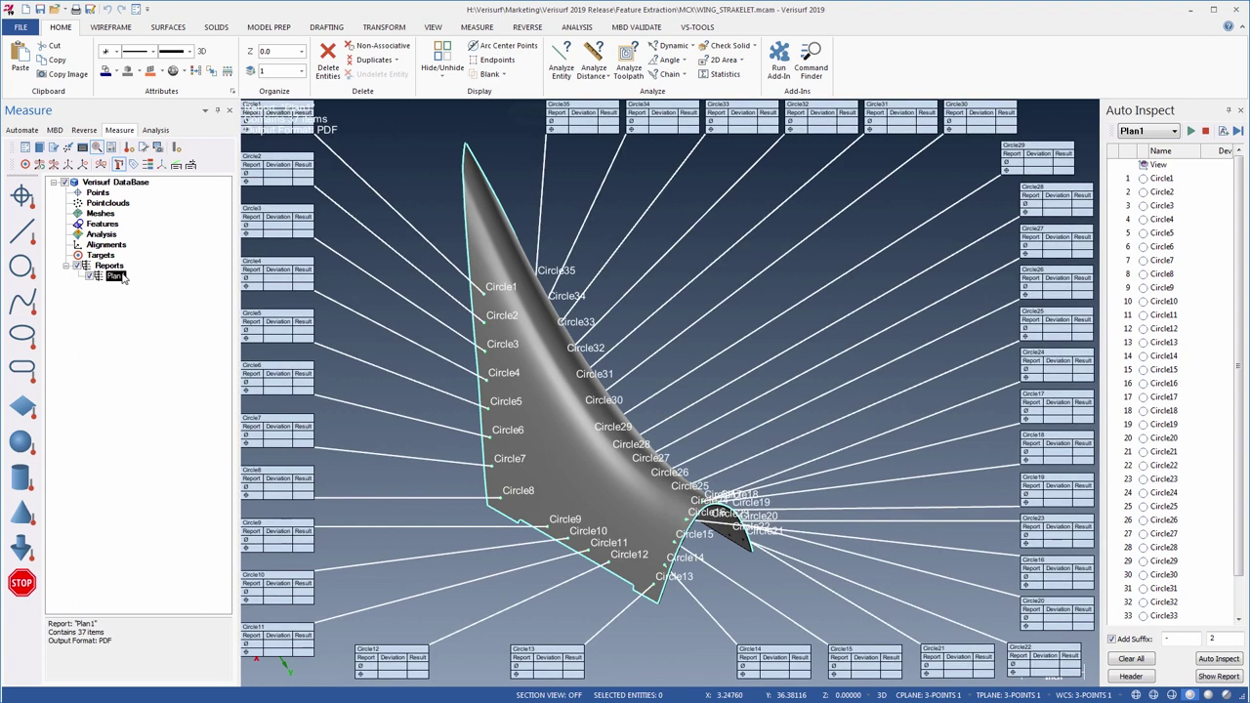
click(147, 278)
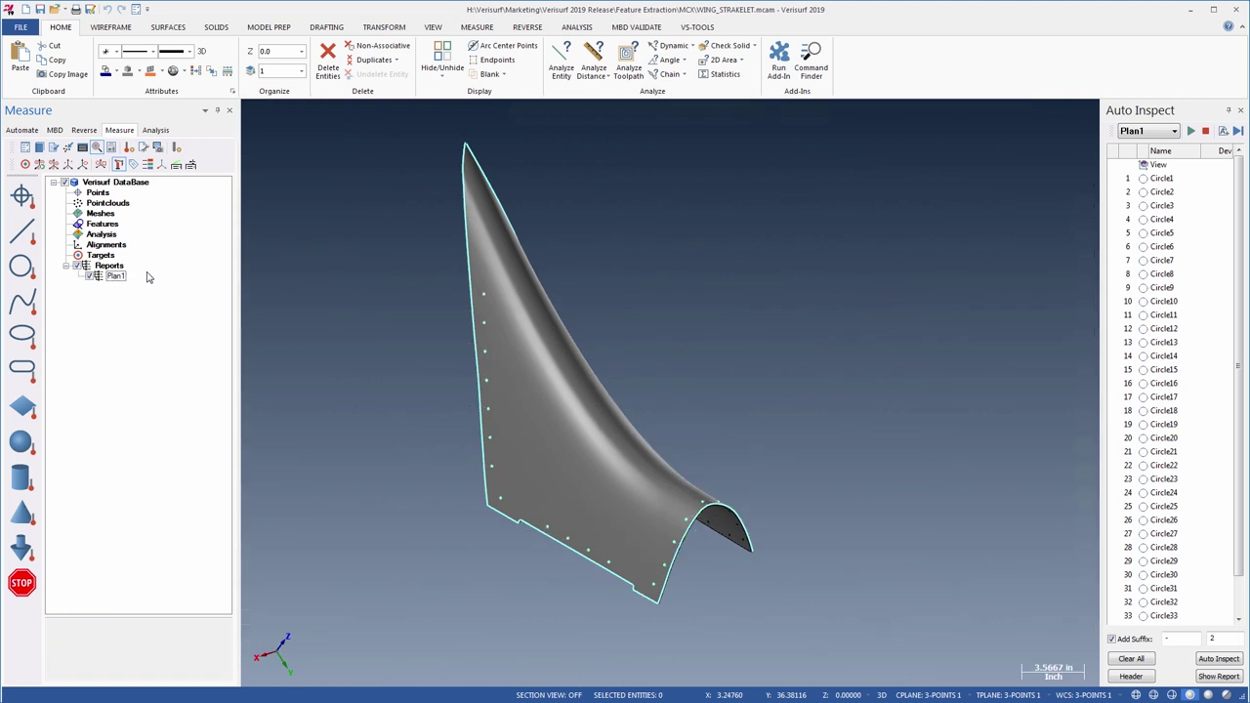
click(53, 147)
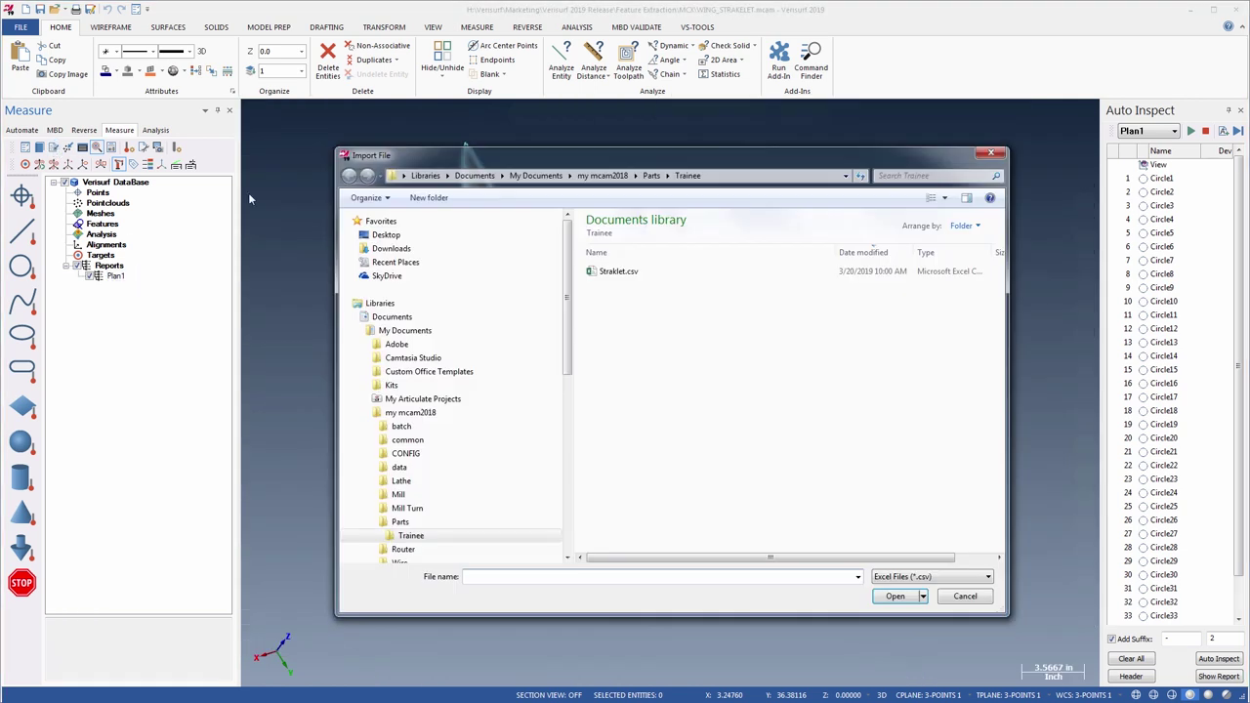
double_click(615, 272)
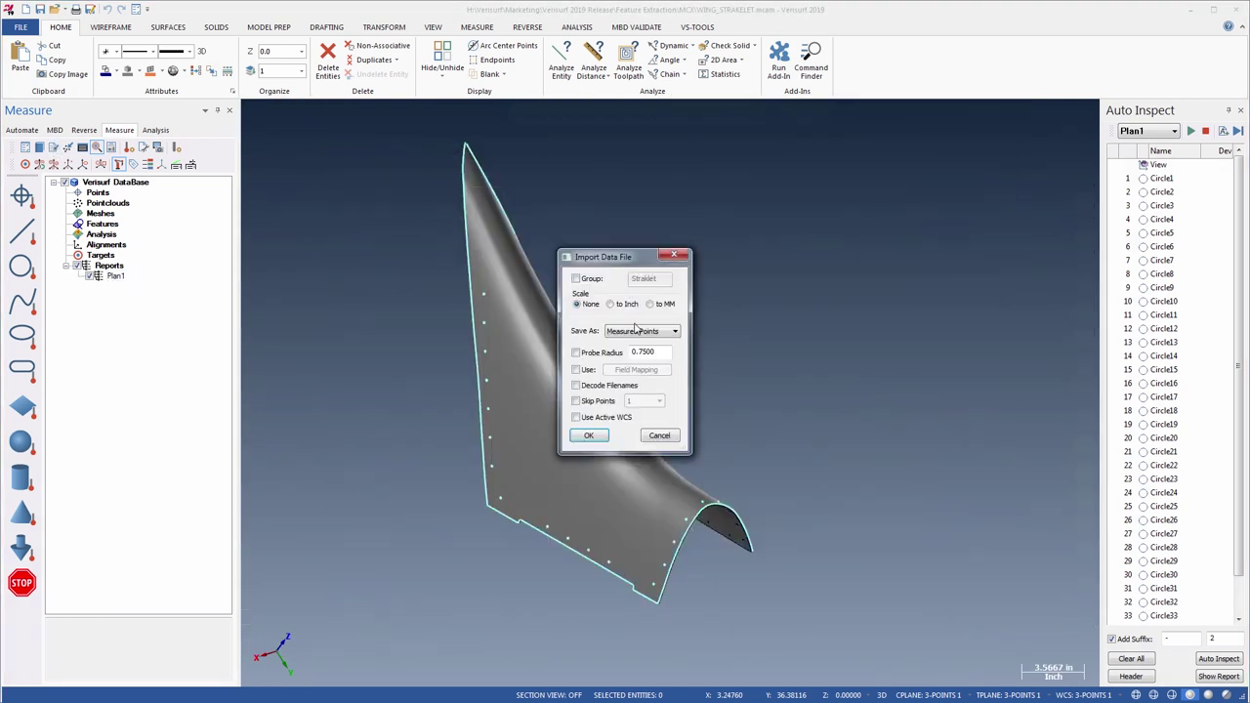
click(636, 332)
click(626, 349)
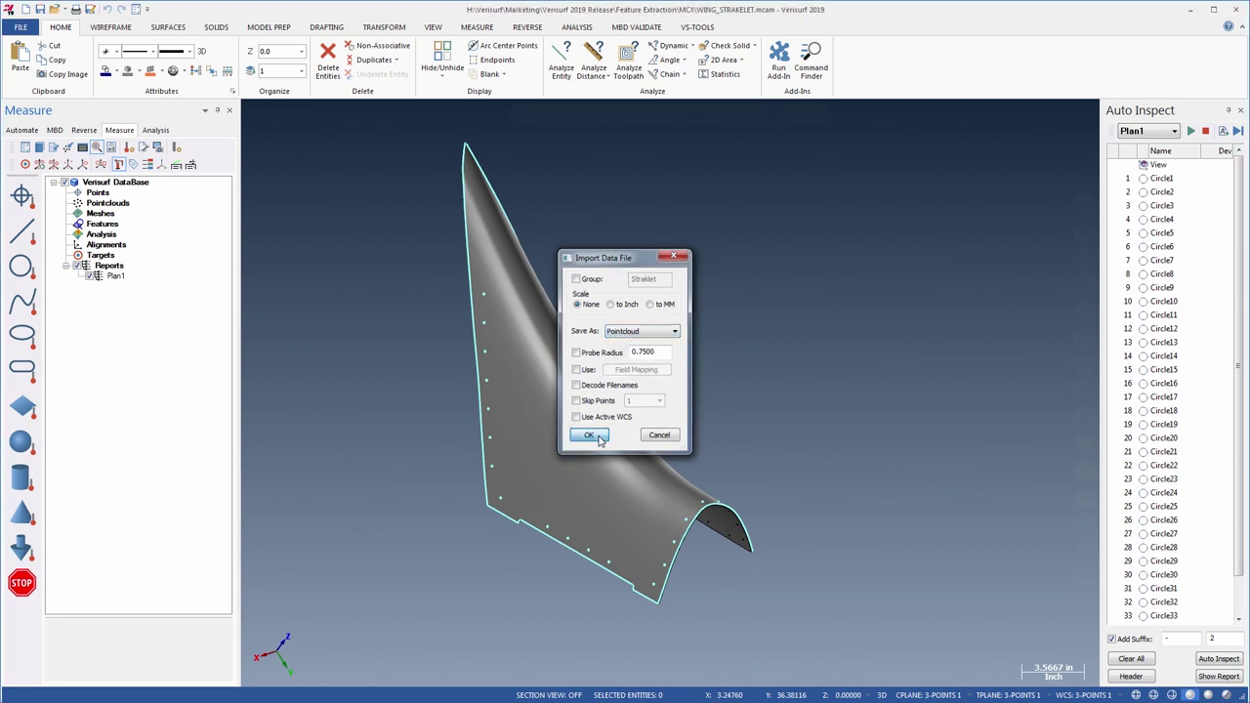
click(592, 435)
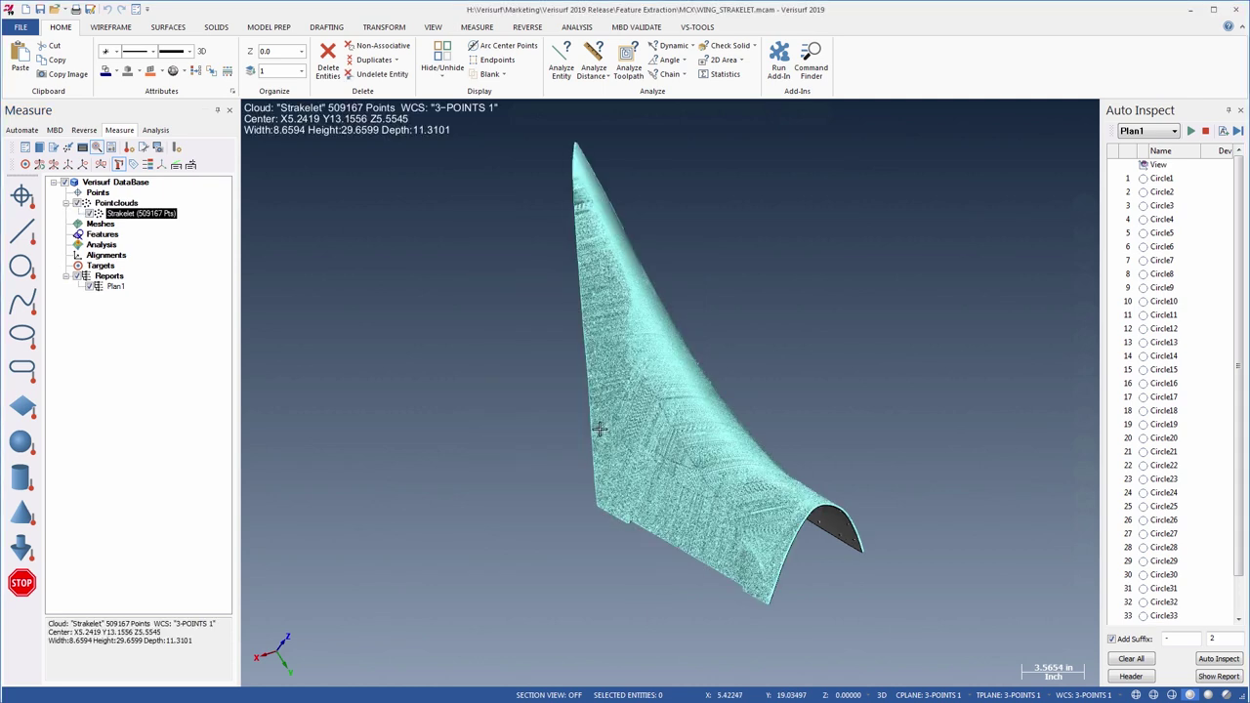
click(1160, 166)
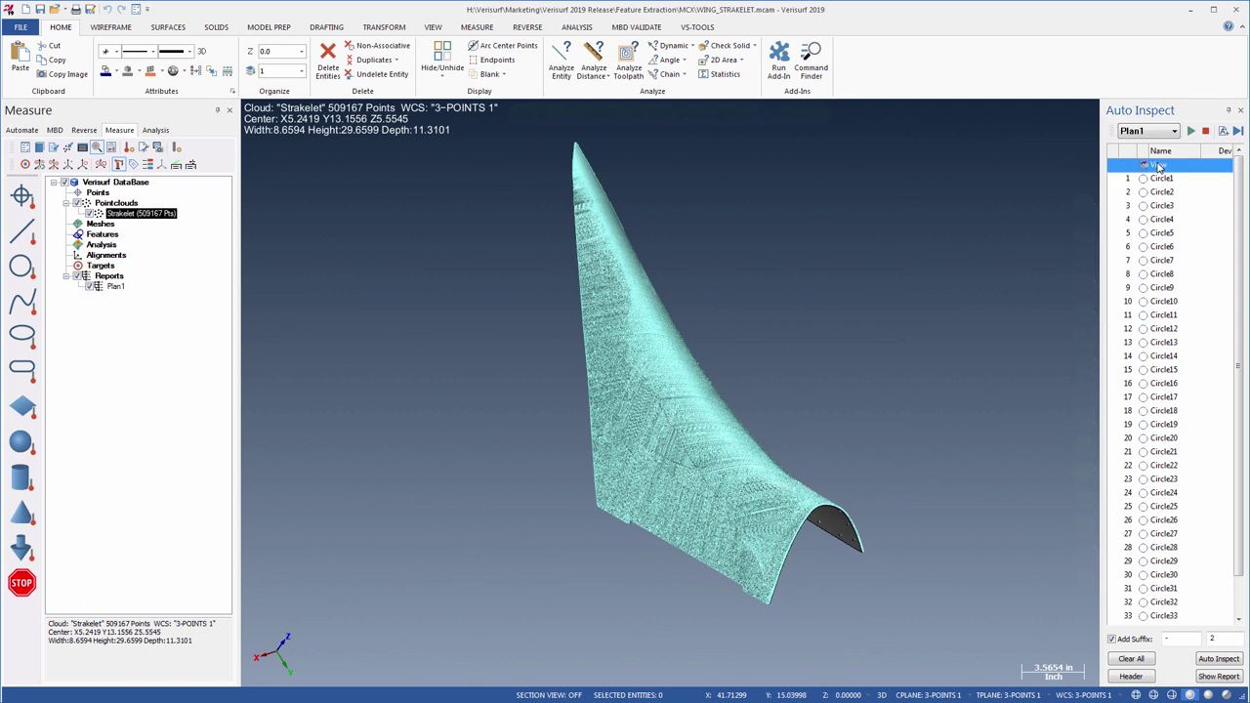
click(1239, 131)
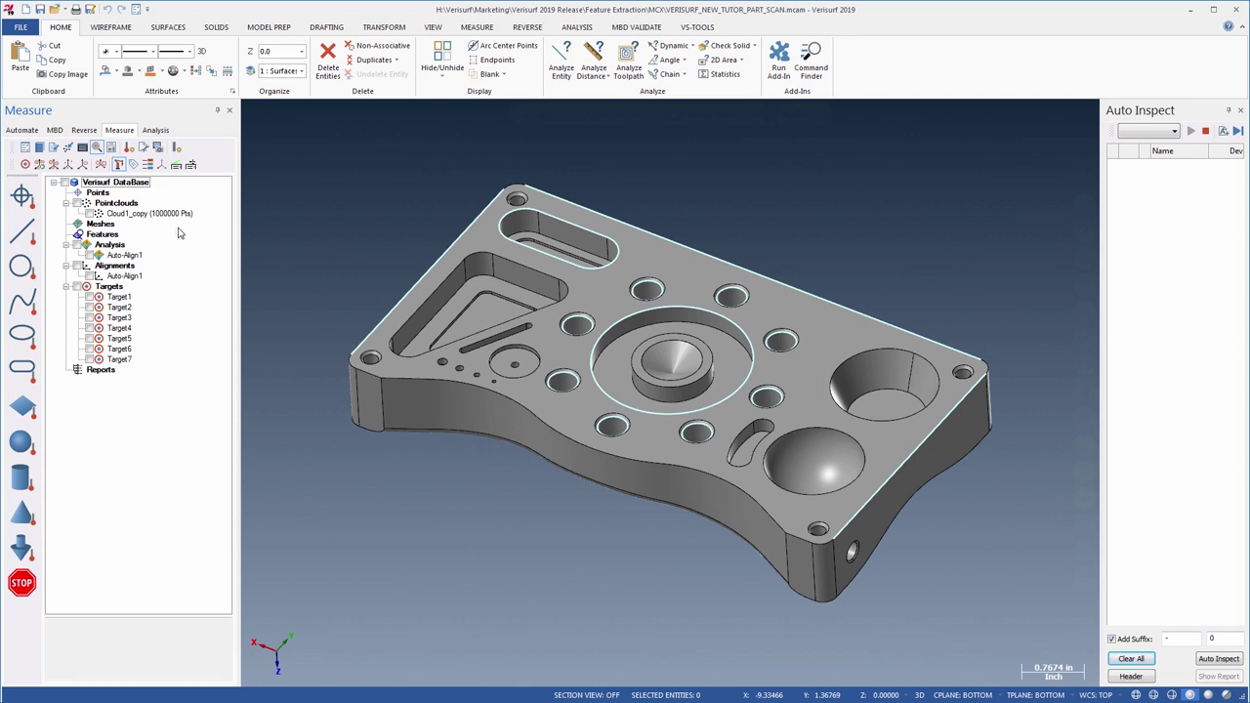
- Briefly show the Cloud1_copy scan over the part, then return to the grey solid model
click(175, 214)
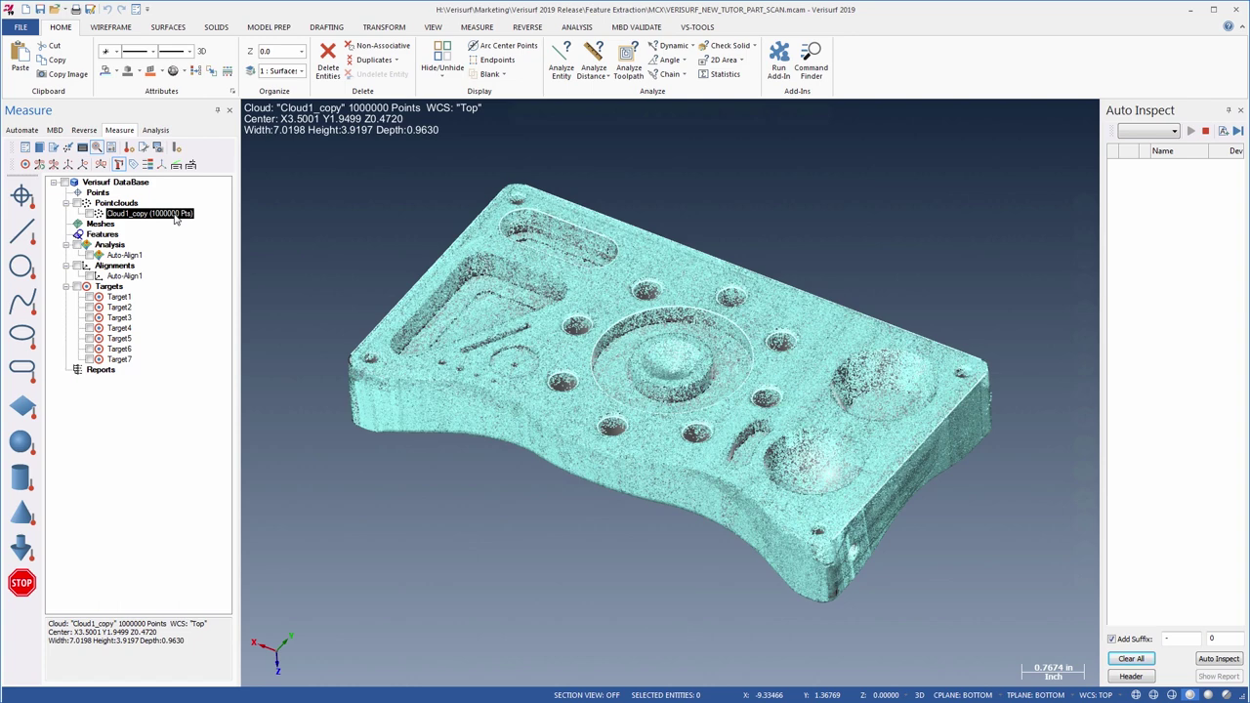
click(166, 201)
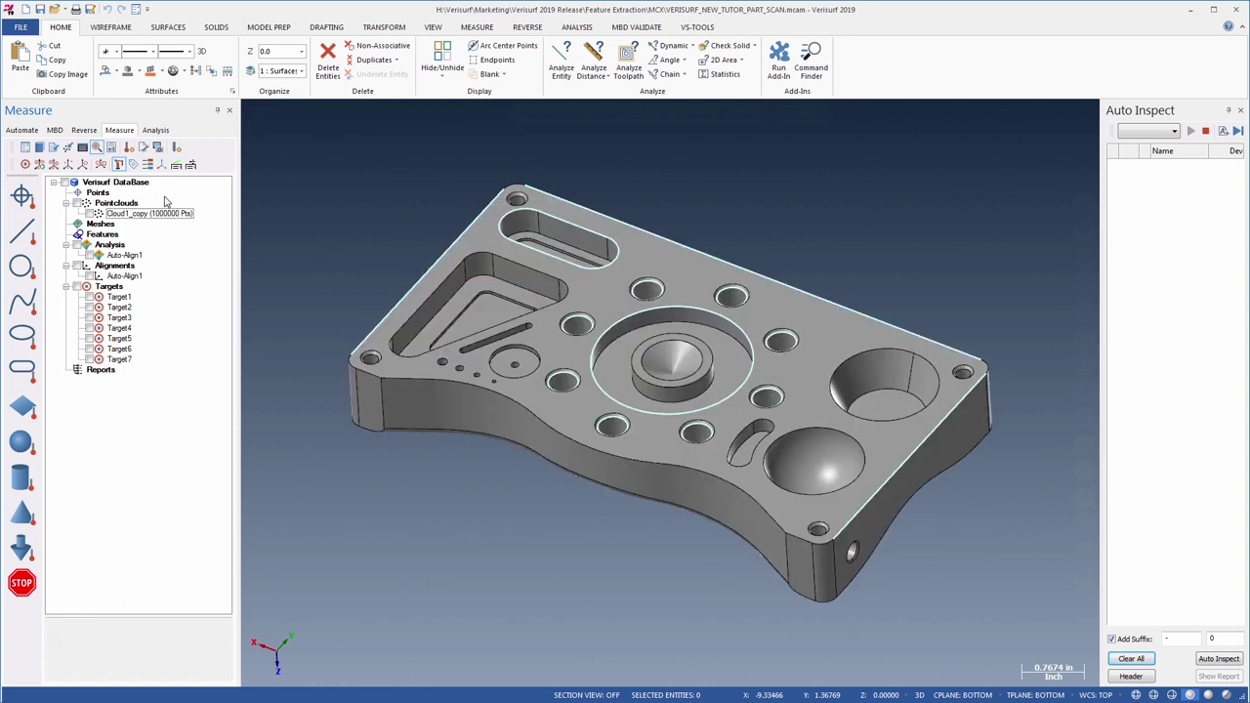
click(30, 132)
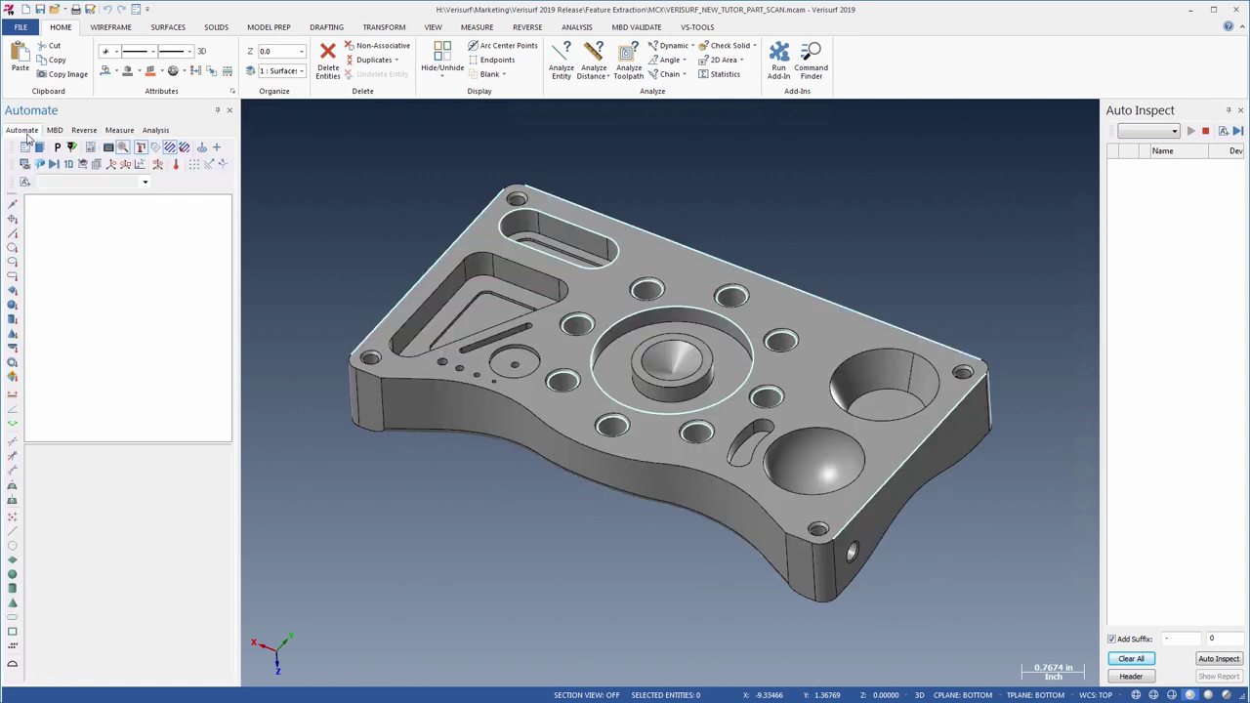
- Build Plan1 from the three edges, slot, nine holes, cone and spherical pocket
click(26, 183)
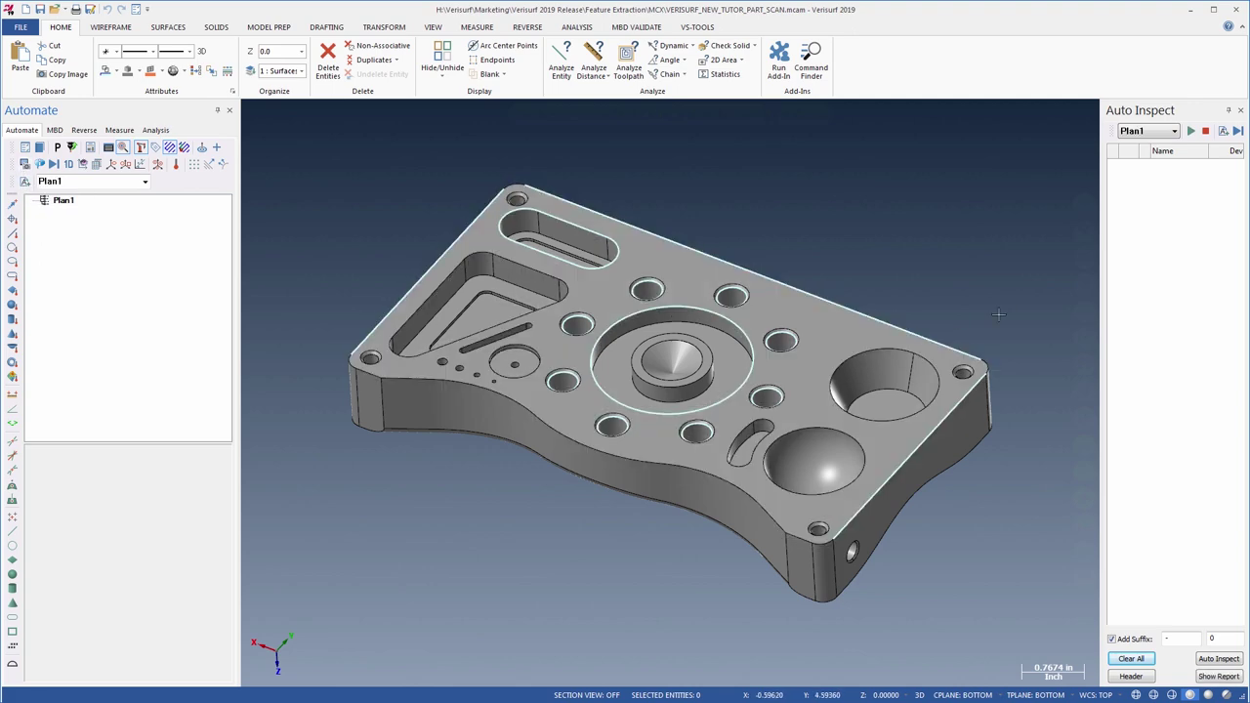
click(1081, 312)
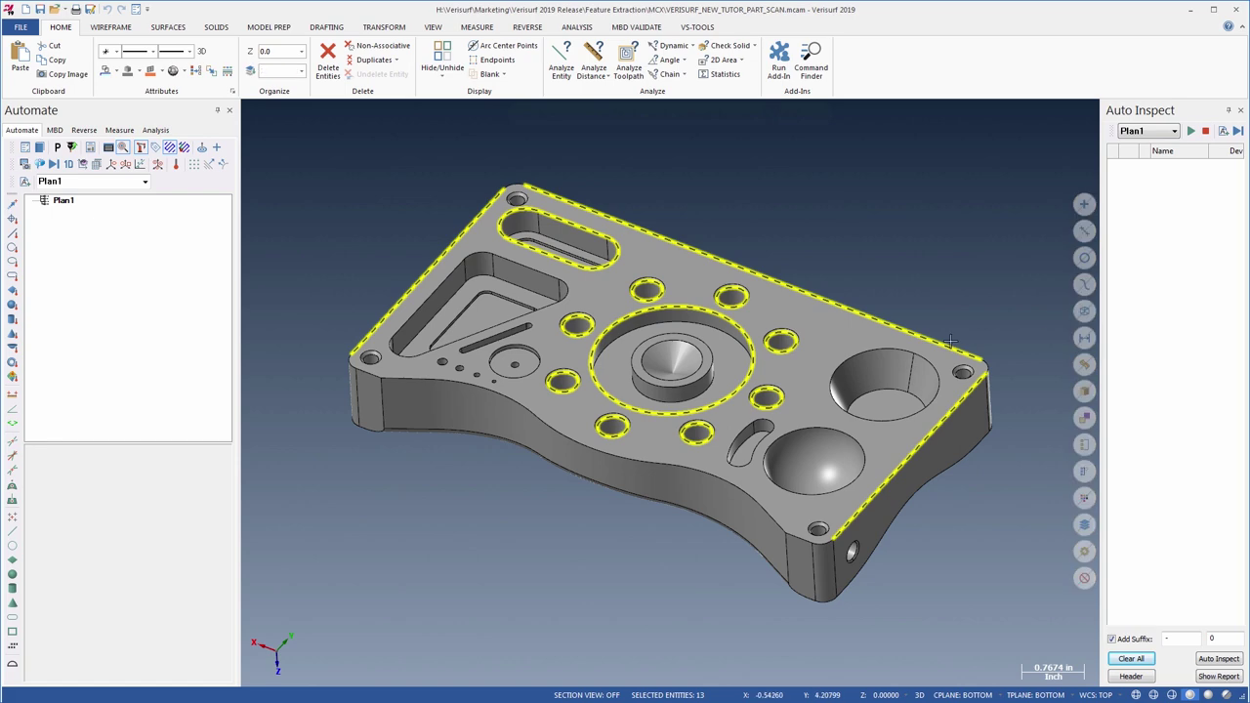
click(814, 452)
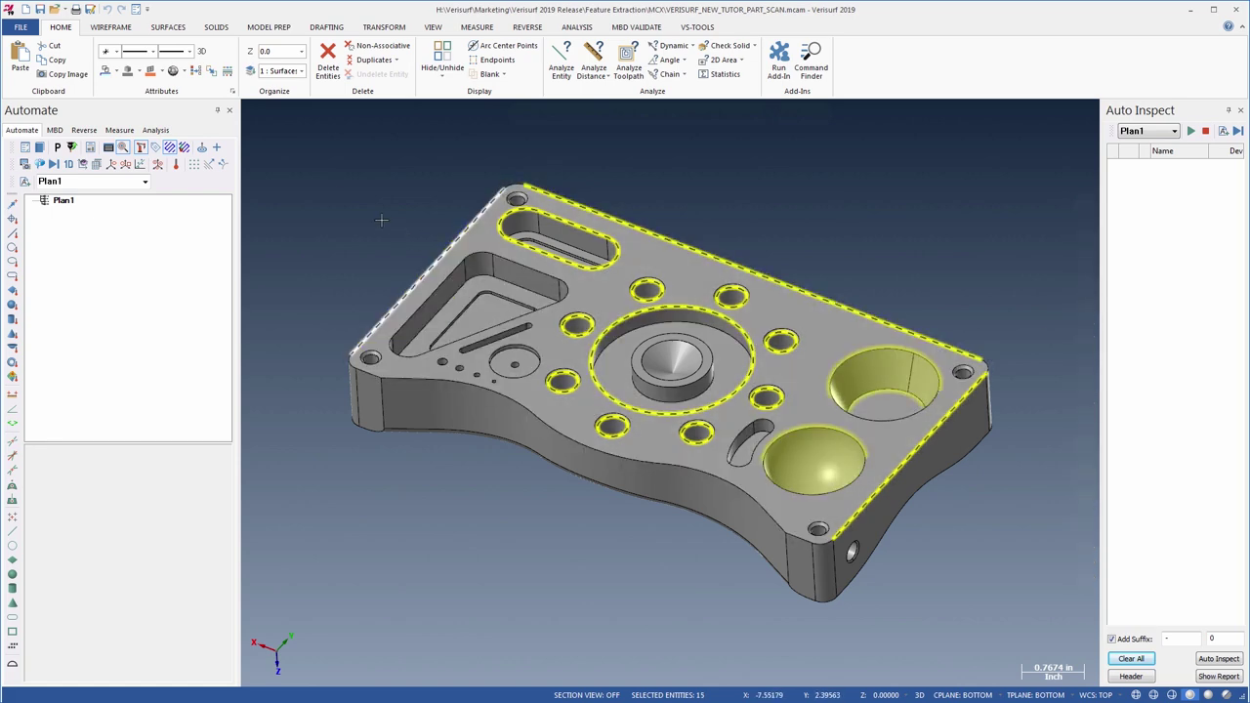
click(217, 148)
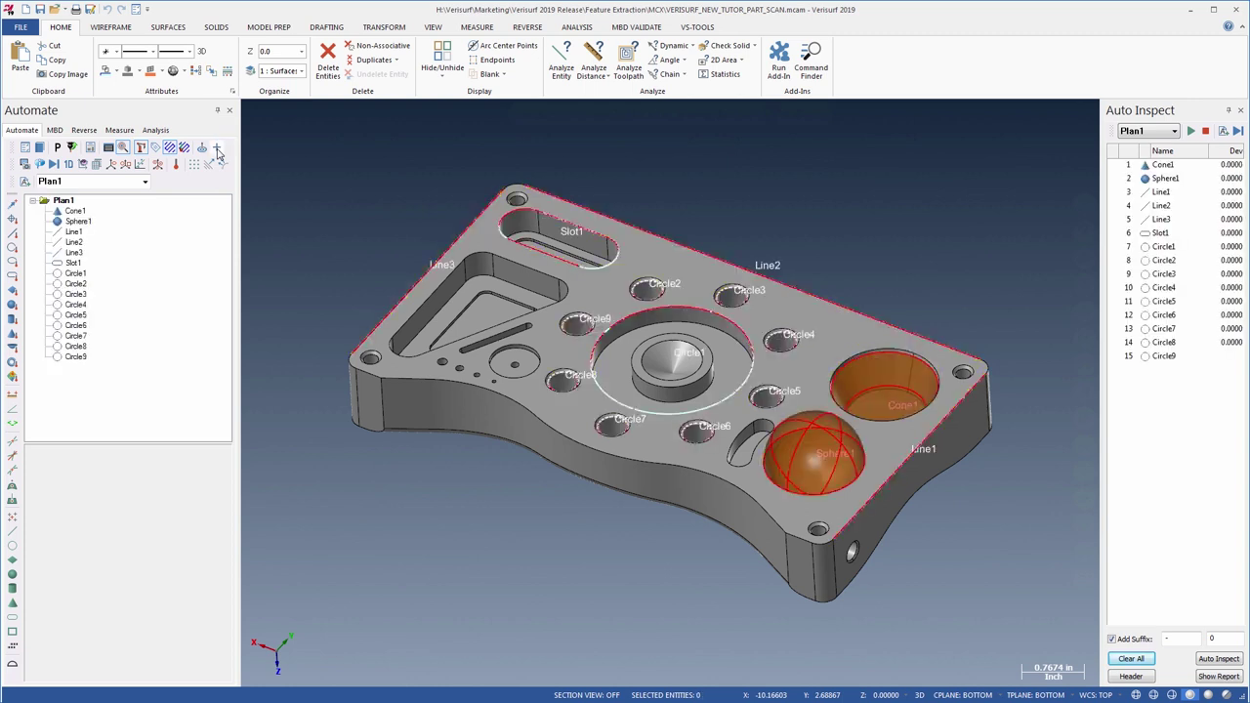
click(68, 203)
- Review Plan1's Data Extraction Settings for all 15 features and accept them
right_click(68, 203)
click(110, 269)
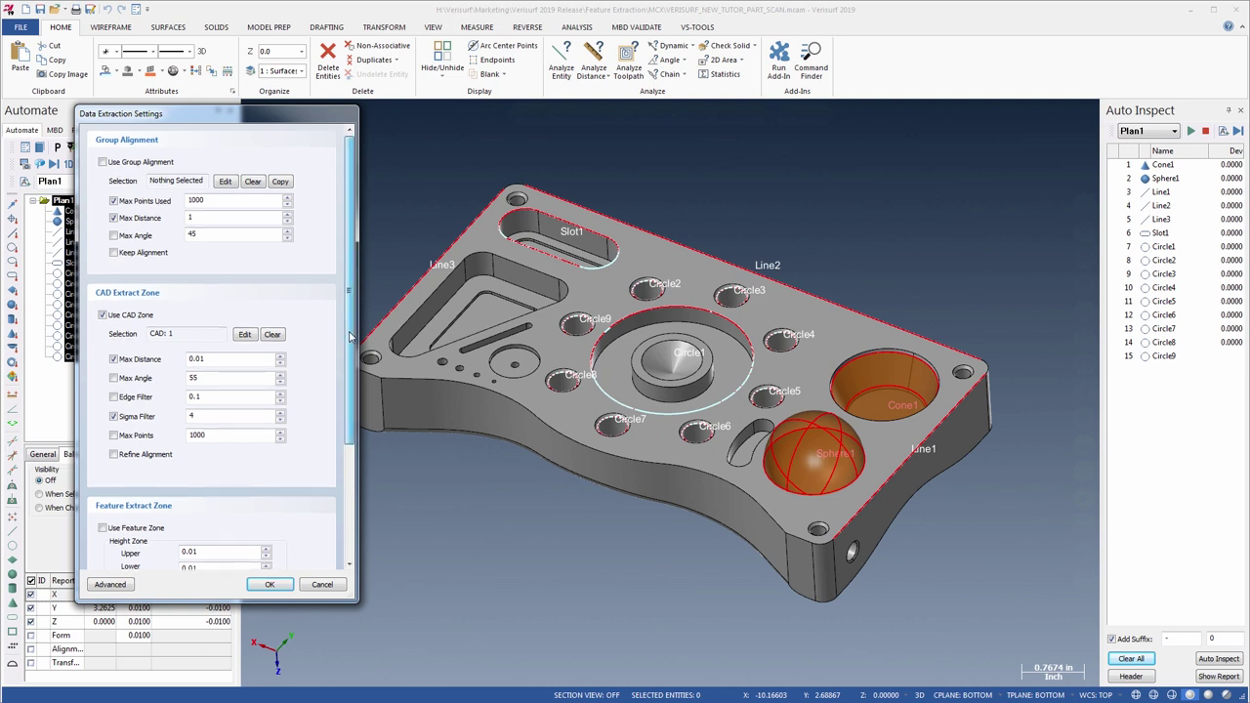
drag(350, 335, 350, 461)
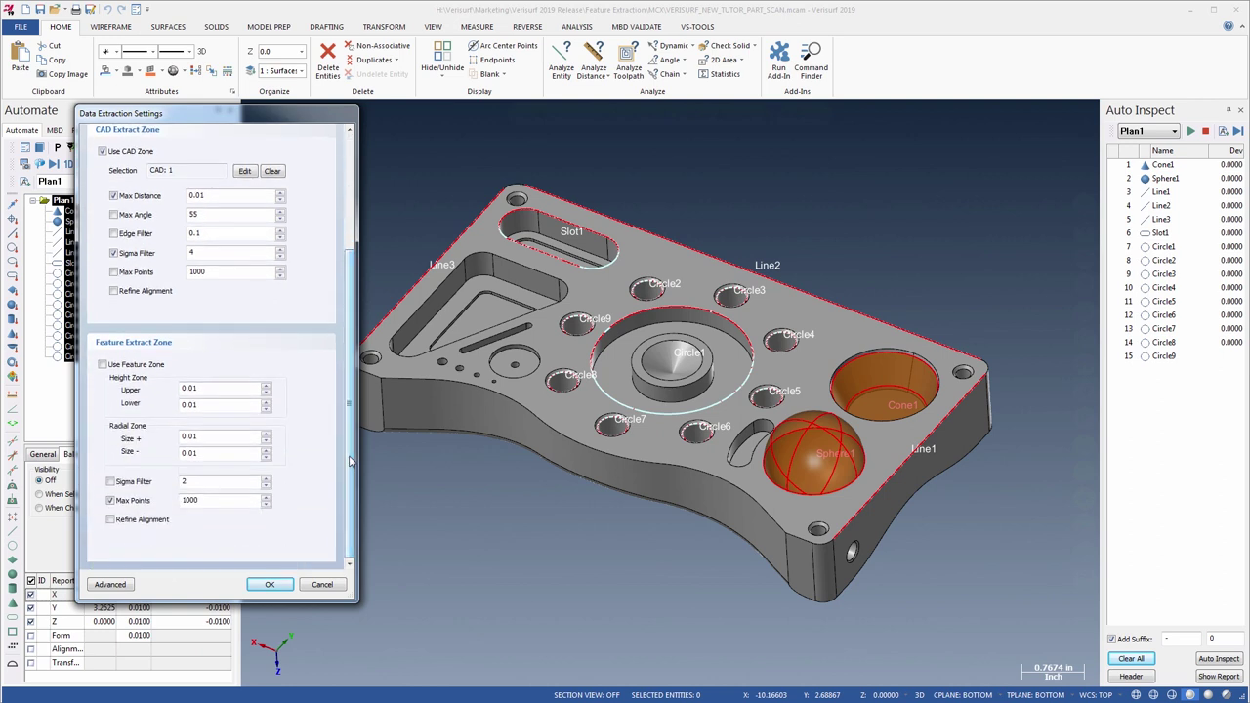
click(269, 585)
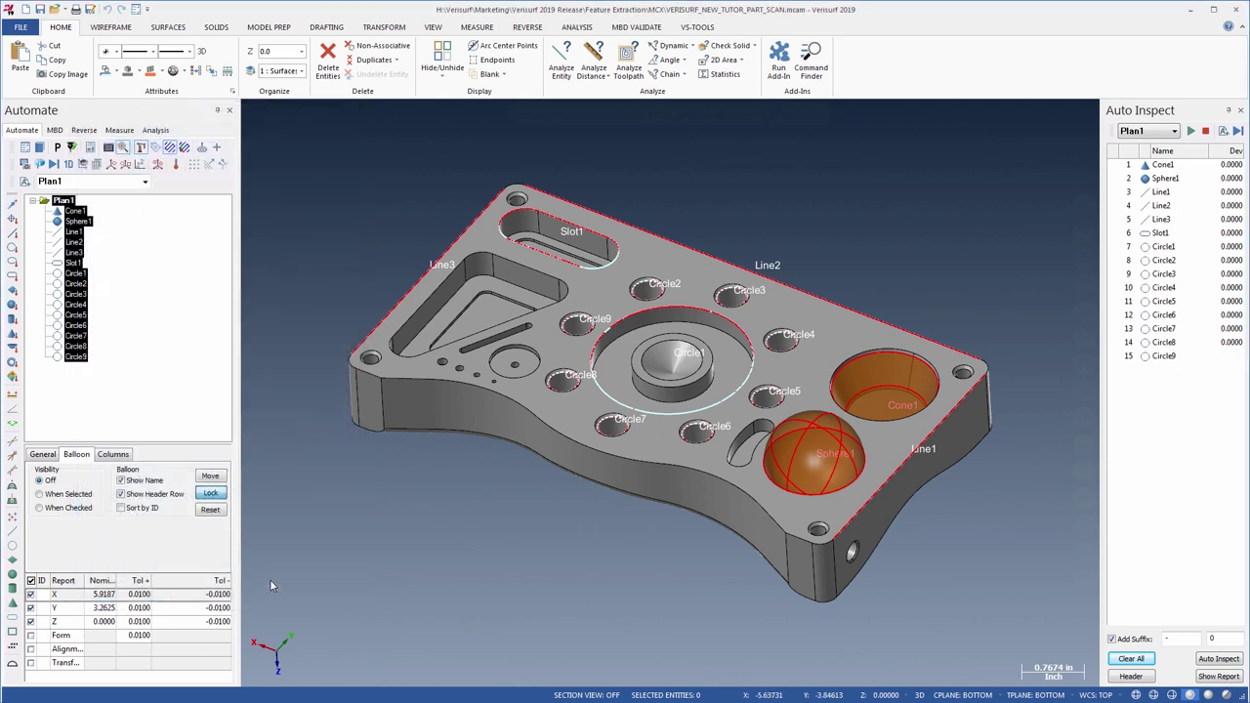
- Set balloons to When Checked, clear all earlier results, and run Plan1 offline on the scan
click(40, 509)
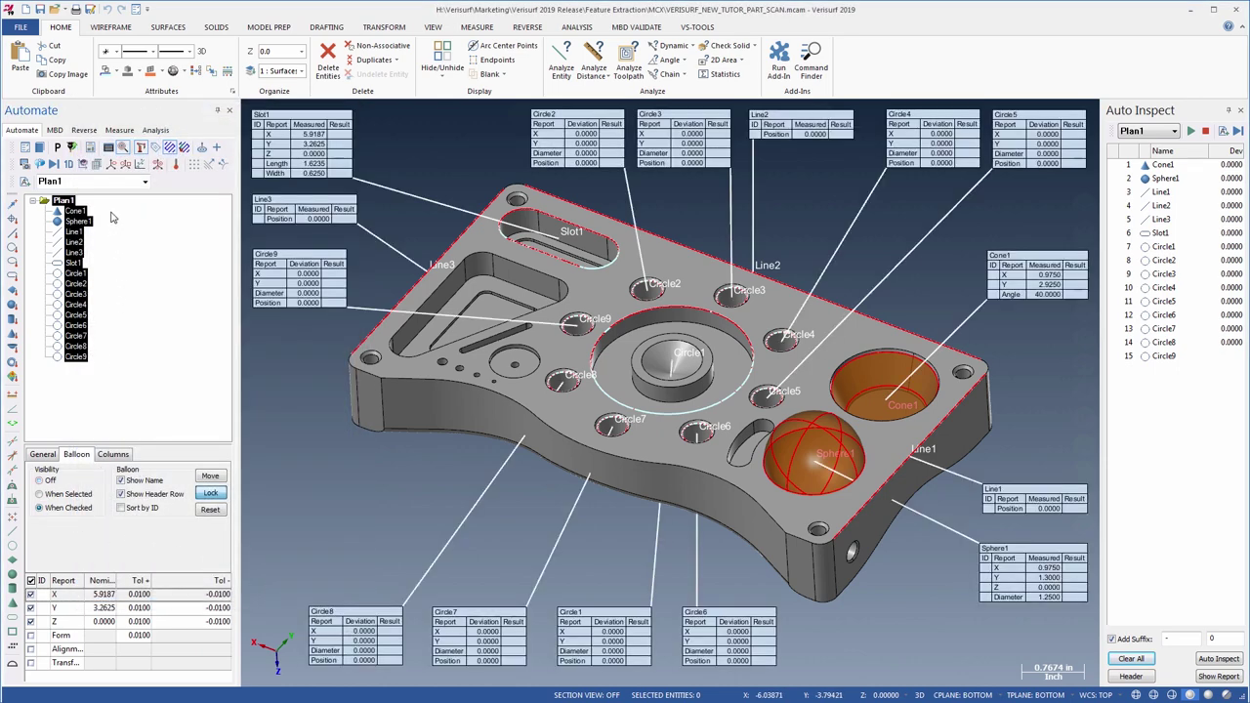
click(118, 130)
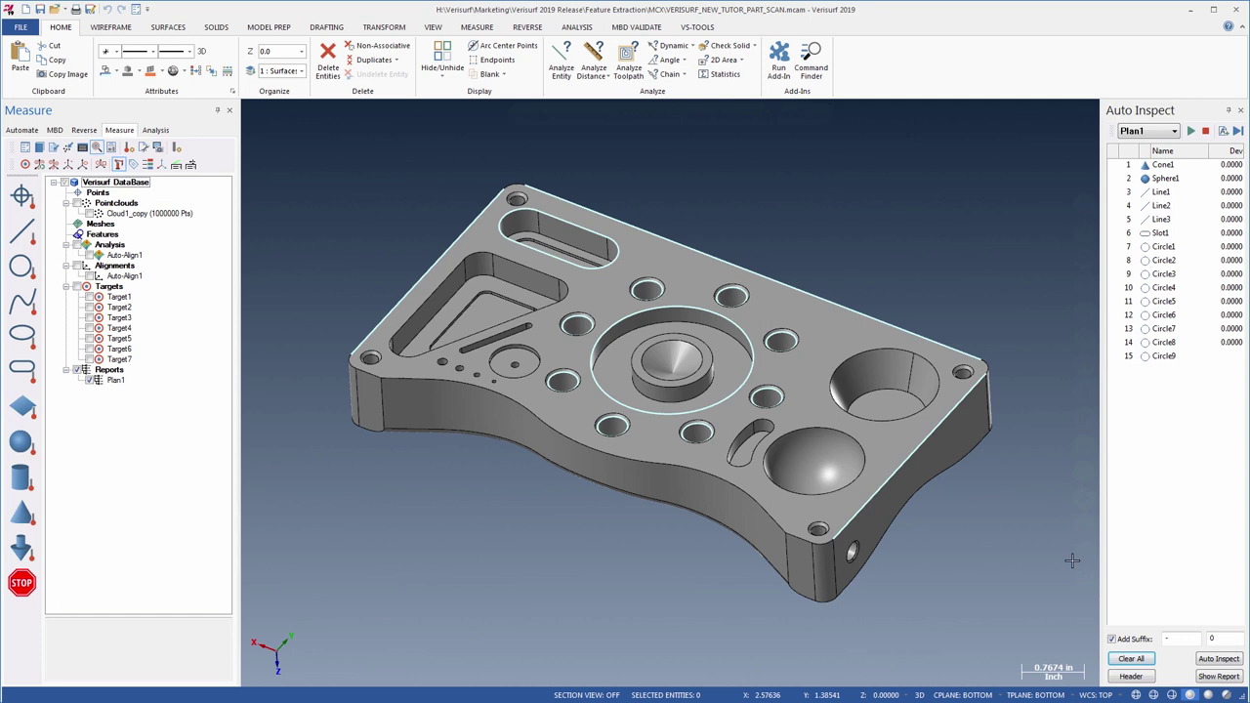
click(1131, 658)
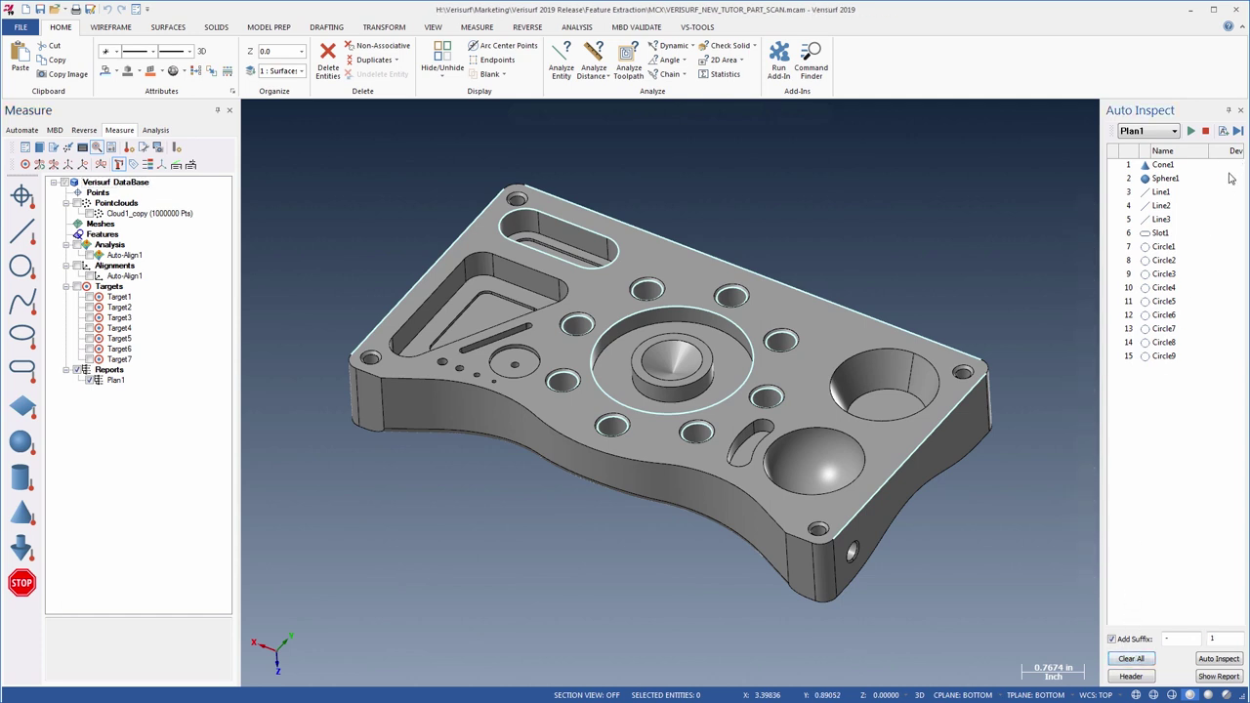
click(1237, 131)
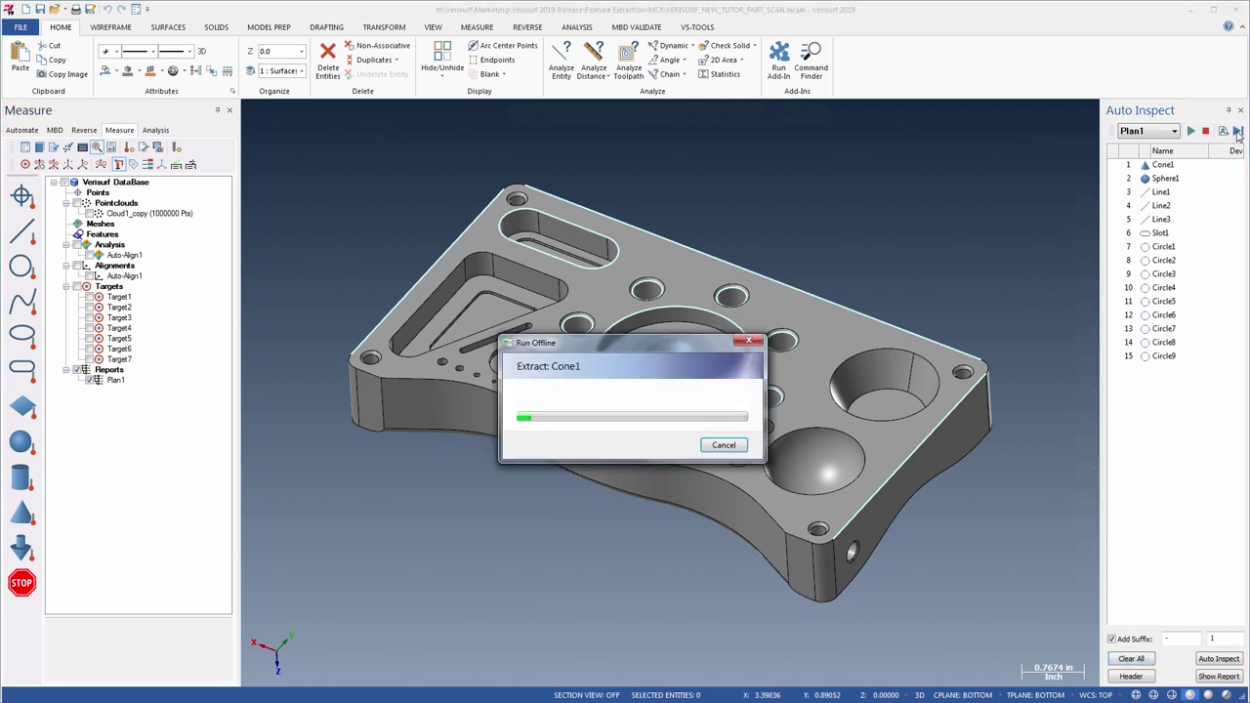